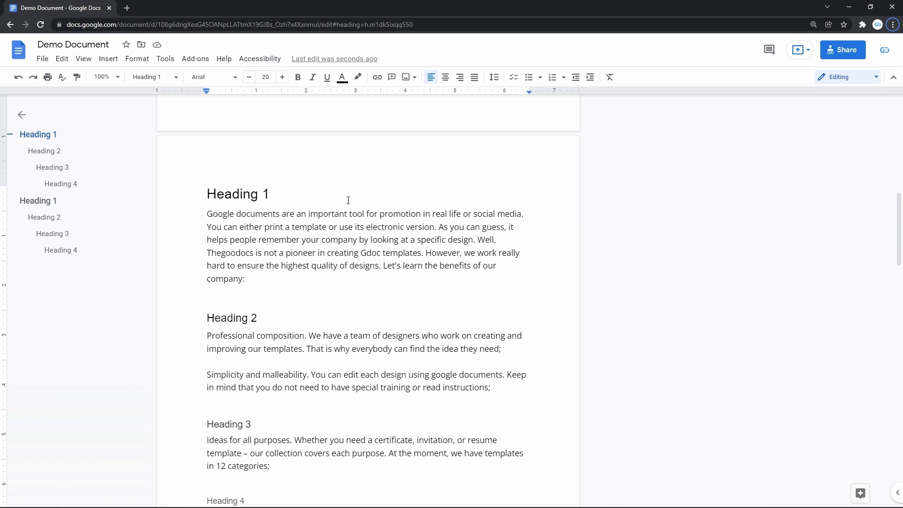
Jump via the outline to Heading 4, Heading 1, Heading 3 and Heading 2, ending at the first Heading 1.
{"action": "left_click", "coordinate": [58, 250]}
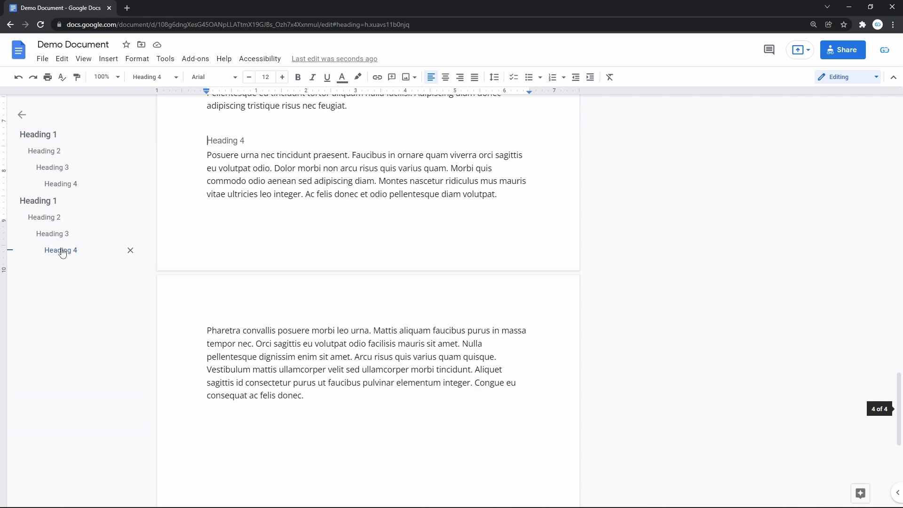
{"action": "left_click", "coordinate": [49, 206]}
{"action": "left_click", "coordinate": [51, 168]}
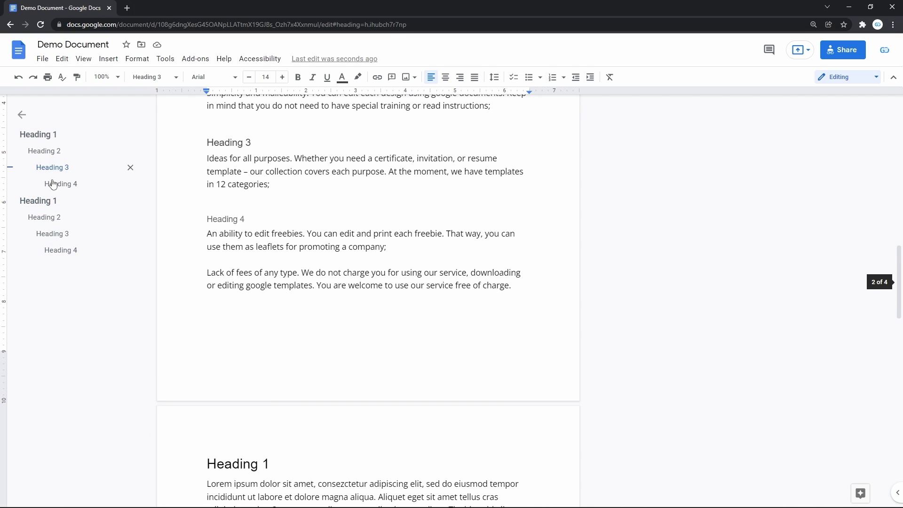
{"action": "left_click", "coordinate": [44, 217]}
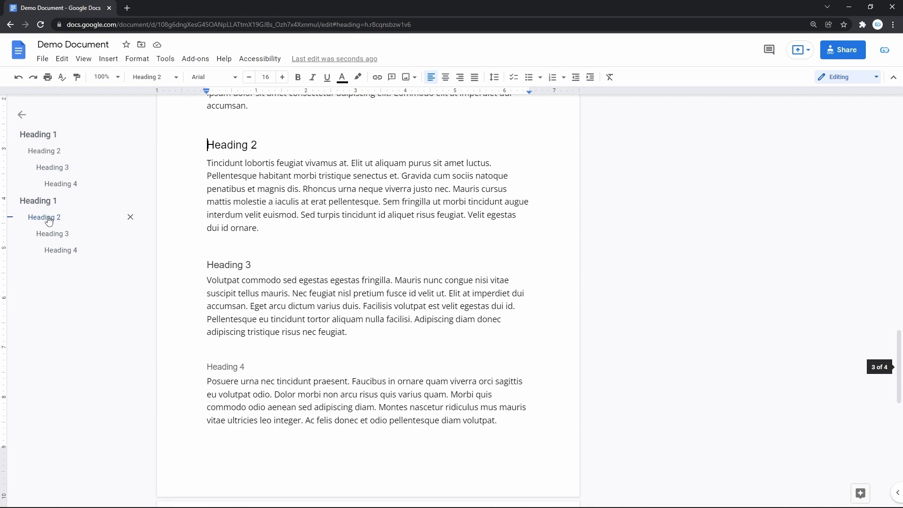
{"action": "left_click", "coordinate": [45, 137]}
{"action": "scroll", "coordinate": [361, 191], "scroll_direction": "up", "scroll_amount": 2}
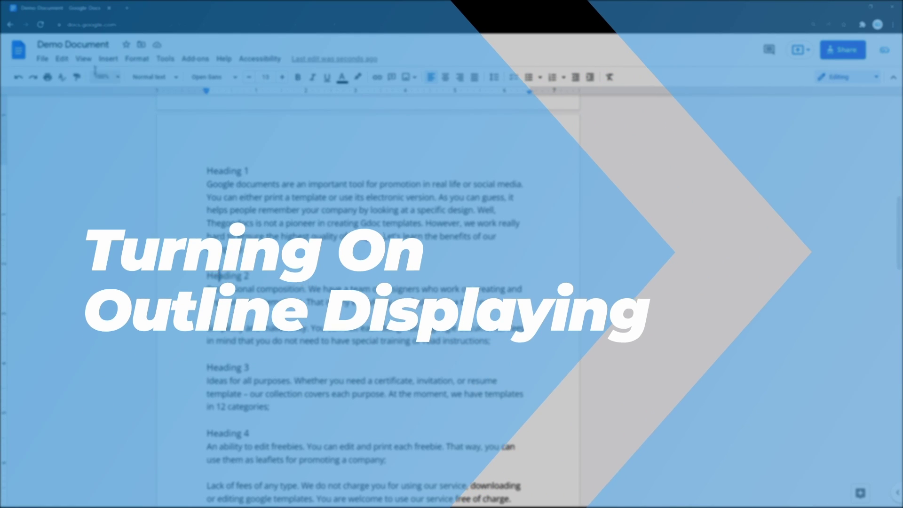
{"action": "left_click", "coordinate": [84, 58]}
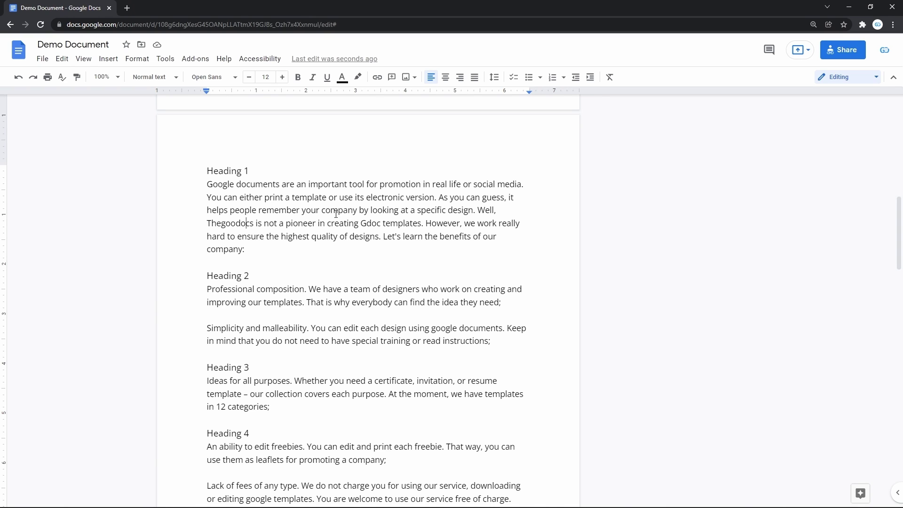
{"action": "left_click", "coordinate": [243, 171]}
{"action": "left_click", "coordinate": [219, 276]}
{"action": "left_click", "coordinate": [87, 61]}
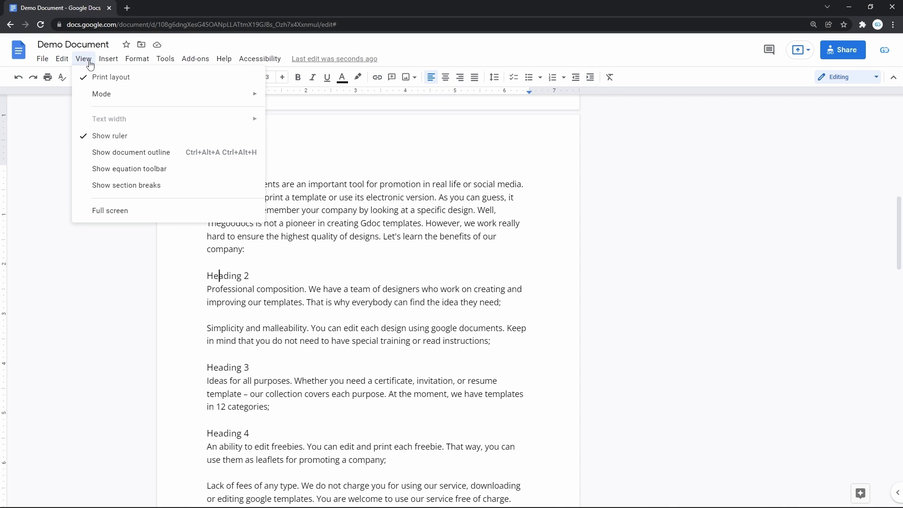
Turn on Show document outline so the Heading 1–4 entries appear beside the page.
{"action": "left_click", "coordinate": [127, 154]}
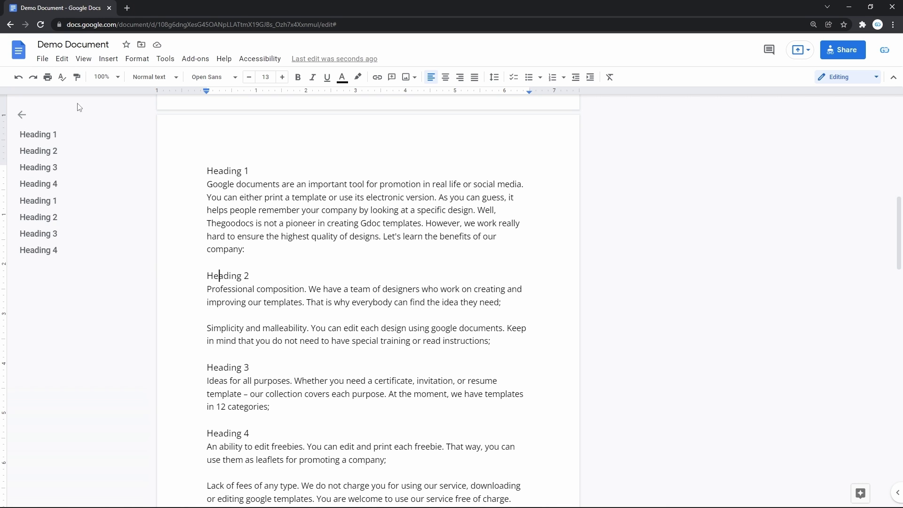
{"action": "scroll", "coordinate": [234, 259], "scroll_direction": "down", "scroll_amount": 3}
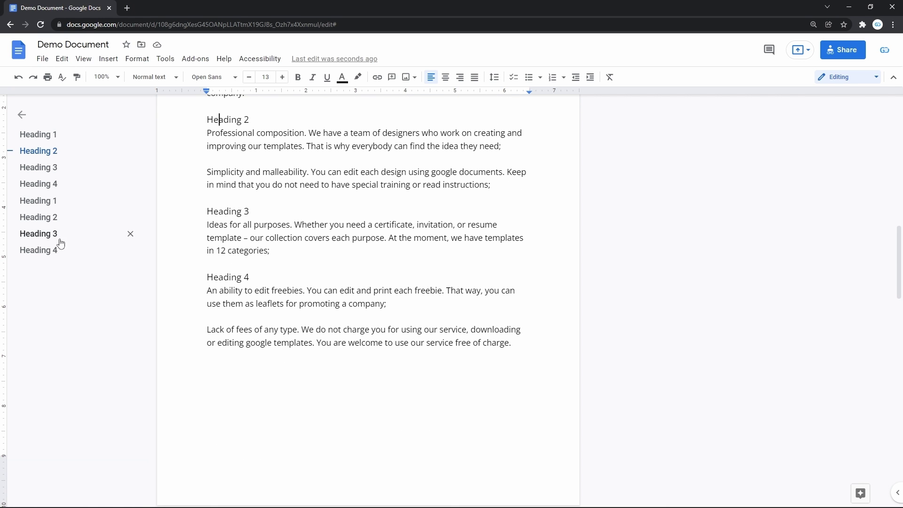
Jump via the outline to the second Heading 1, then both Heading 3 sections, ending on the first.
{"action": "scroll", "coordinate": [302, 209], "scroll_direction": "down", "scroll_amount": 3}
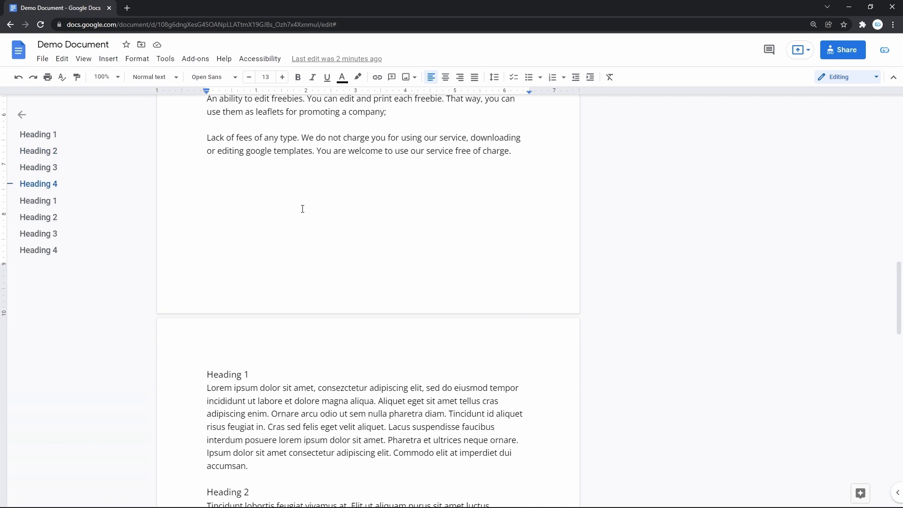
{"action": "scroll", "coordinate": [302, 208], "scroll_direction": "up", "scroll_amount": 5}
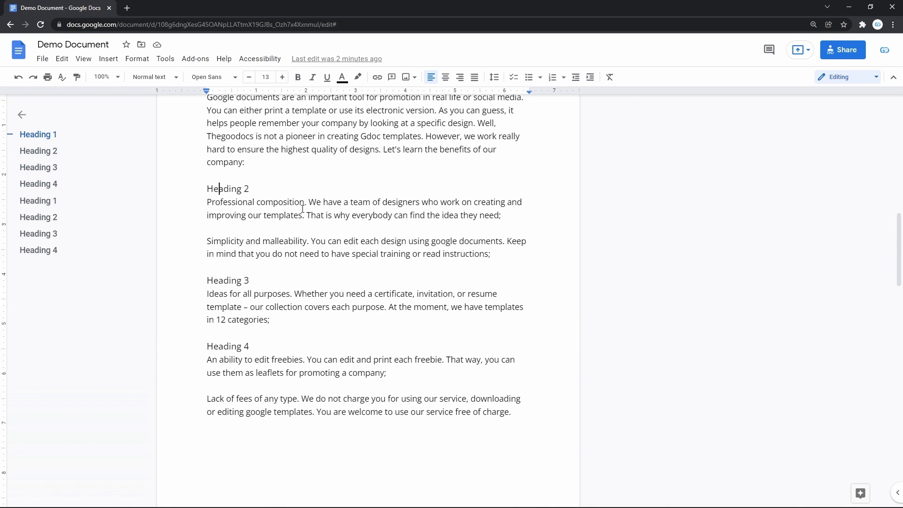
{"action": "left_click", "coordinate": [43, 207]}
{"action": "left_click", "coordinate": [40, 168]}
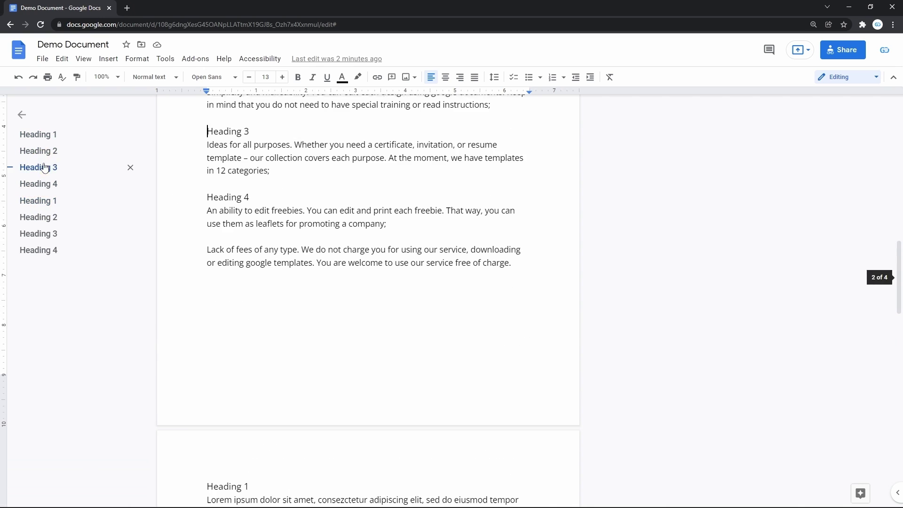
{"action": "left_click", "coordinate": [41, 234]}
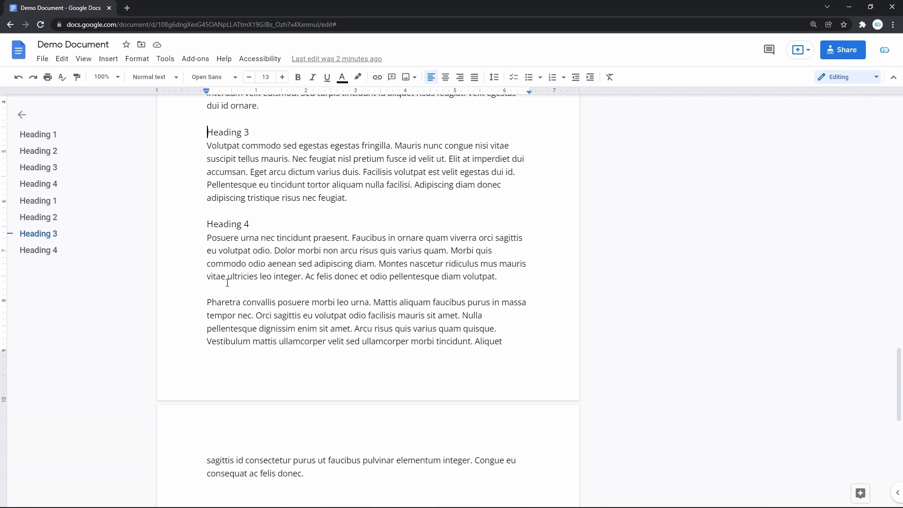
{"action": "left_click", "coordinate": [40, 167]}
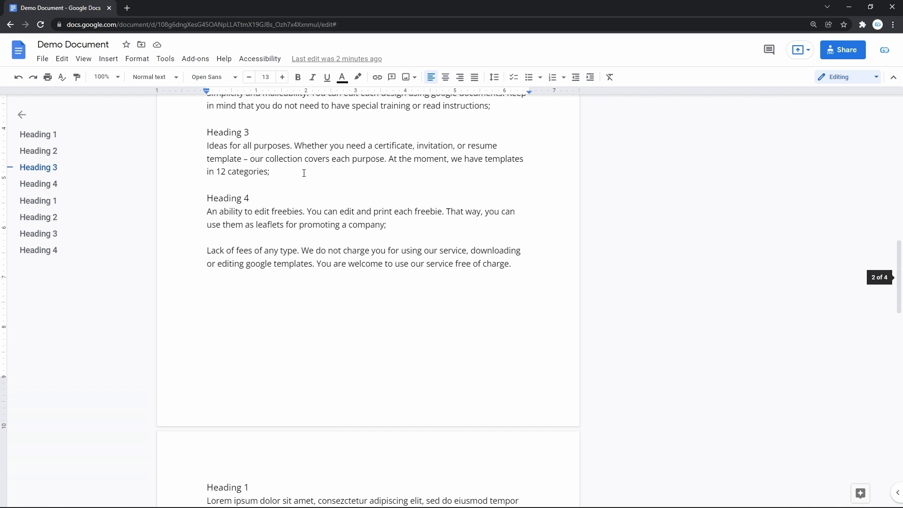
{"action": "scroll", "coordinate": [310, 176], "scroll_direction": "up", "scroll_amount": 4}
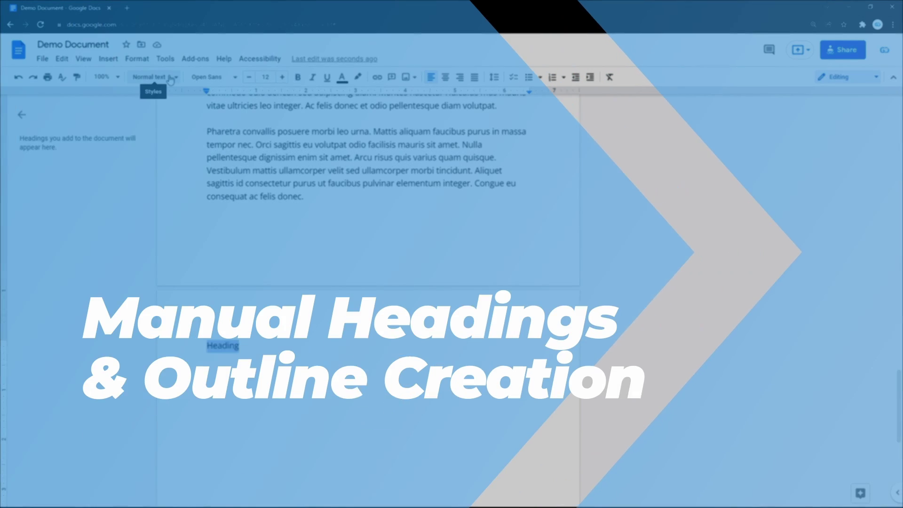
{"action": "left_click", "coordinate": [171, 78]}
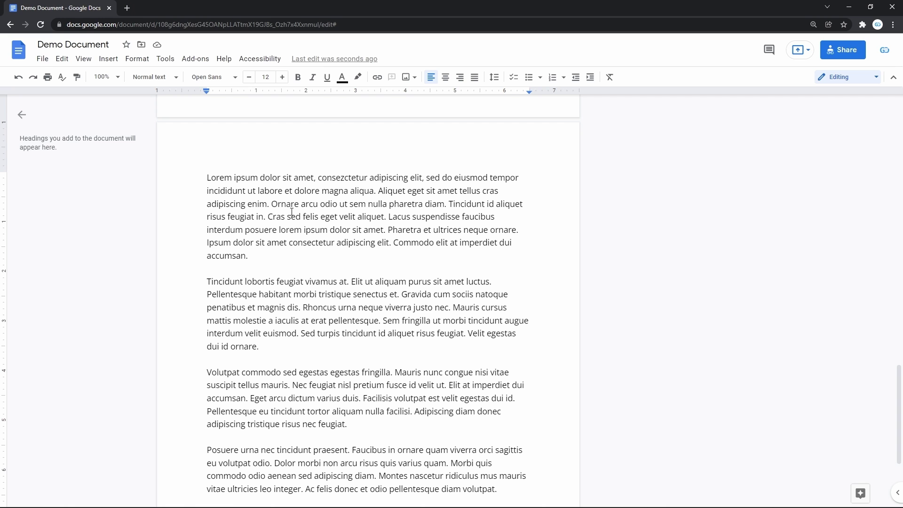
Insert a page break after the last paragraph and type 'Heading' on the new page.
{"action": "scroll", "coordinate": [291, 212], "scroll_direction": "down", "scroll_amount": 4}
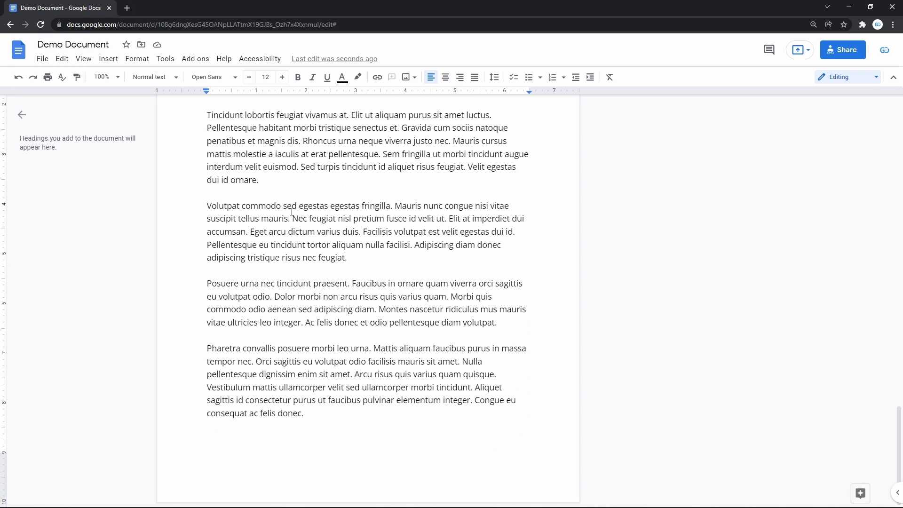
{"action": "key", "text": "ctrl+Return"}
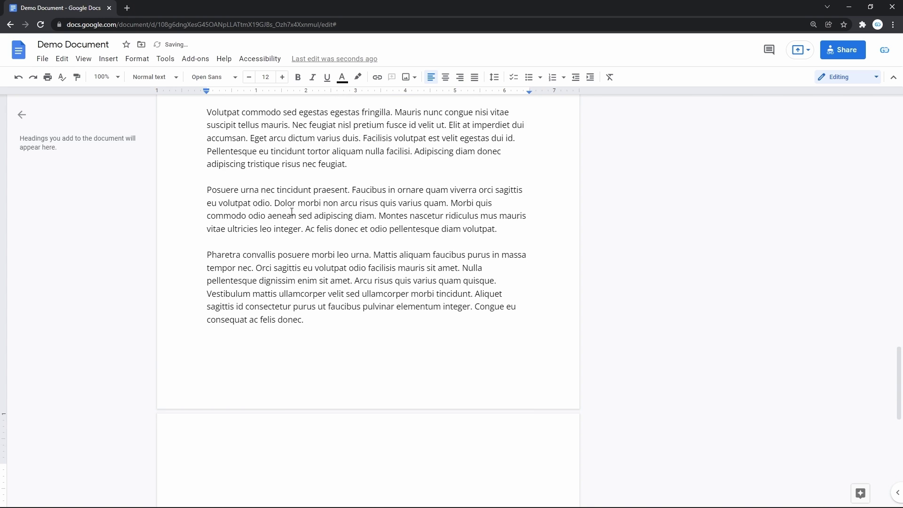
{"action": "scroll", "coordinate": [292, 212], "scroll_direction": "down", "scroll_amount": 3}
{"action": "type", "text": "Heading"}
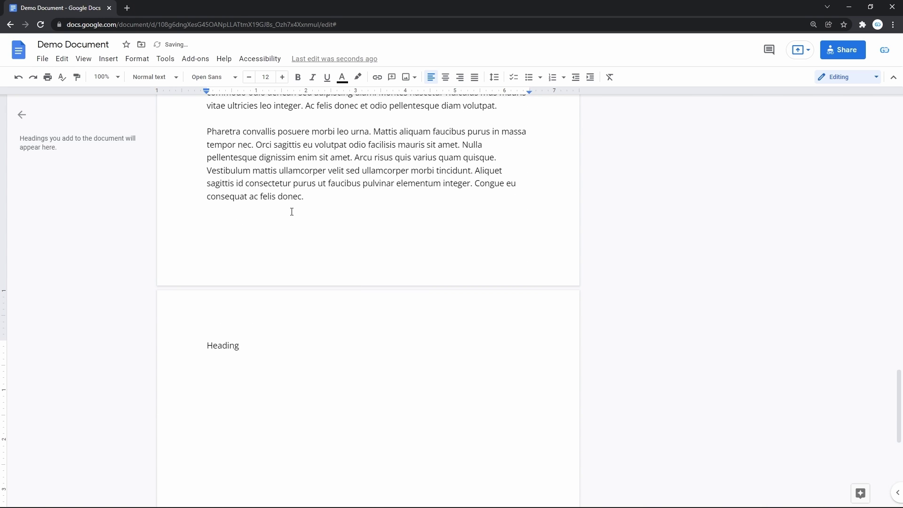
Style the word 'Heading' as Heading 1 and place the caret at its end.
{"action": "double_click", "coordinate": [223, 344]}
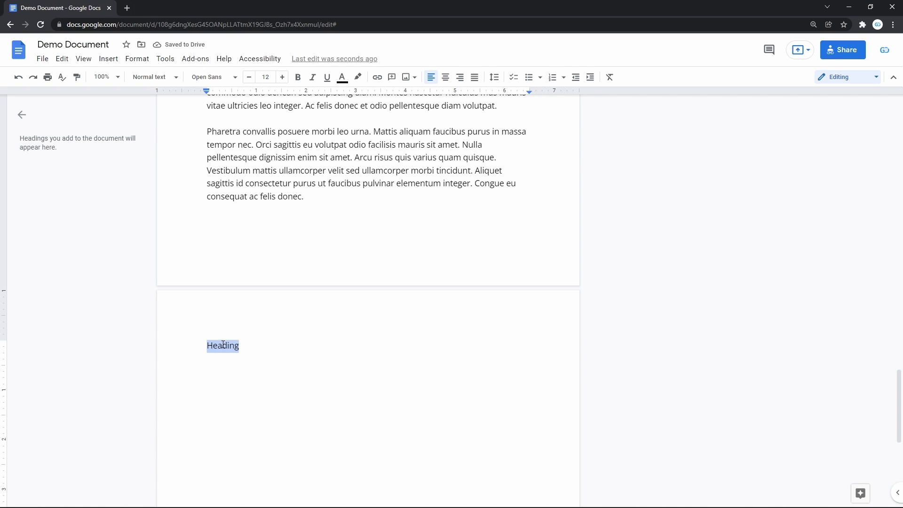
{"action": "left_click", "coordinate": [170, 78]}
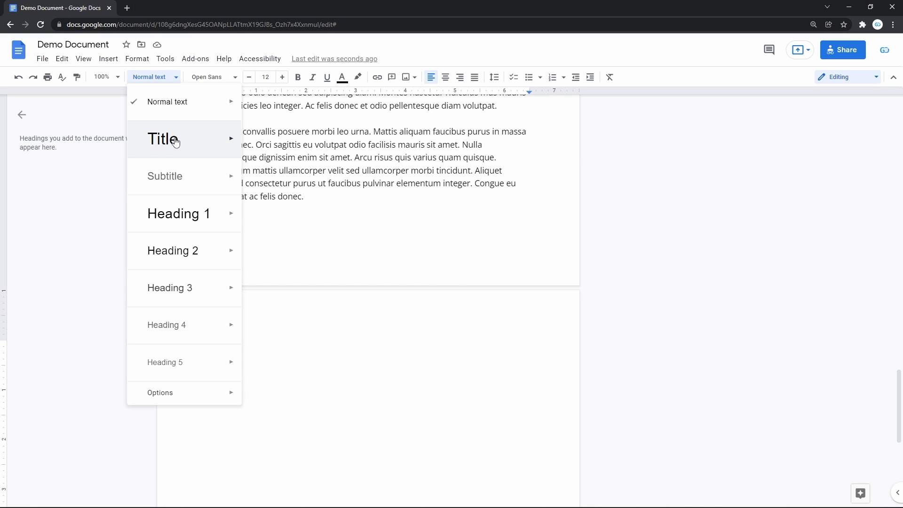
{"action": "left_click", "coordinate": [177, 216]}
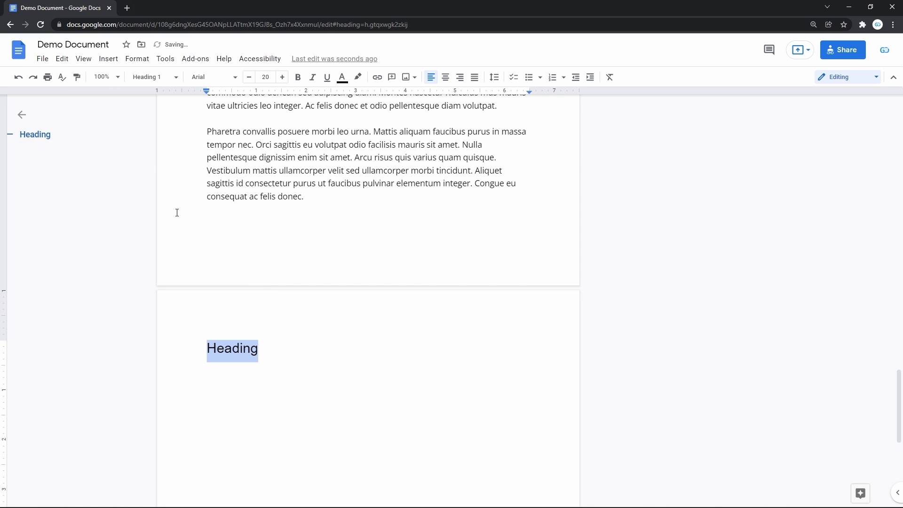
{"action": "left_click", "coordinate": [239, 361]}
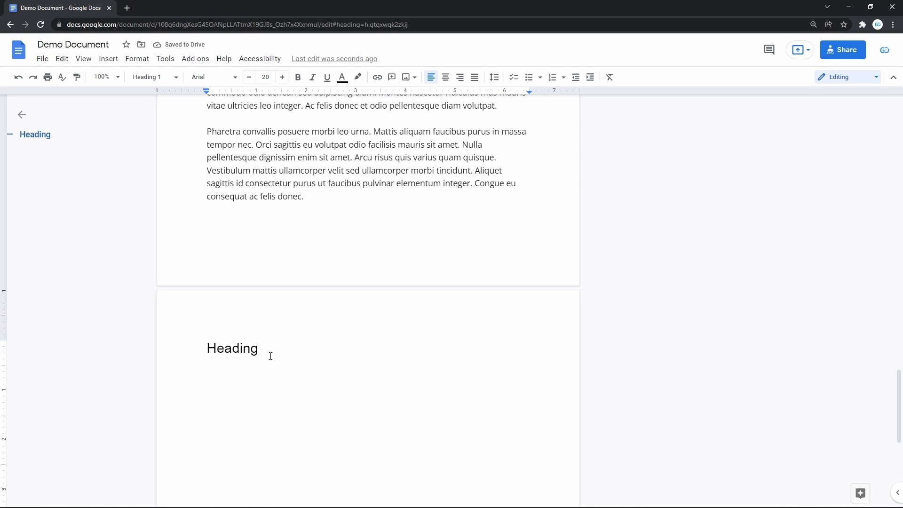
{"action": "left_click", "coordinate": [287, 363]}
Paste 'Heading' on a new line below, style it Heading 2, and start another line.
{"action": "key", "text": "Return"}
{"action": "type", "text": "Heading"}
{"action": "double_click", "coordinate": [230, 367]}
{"action": "key", "text": "ctrl+c"}
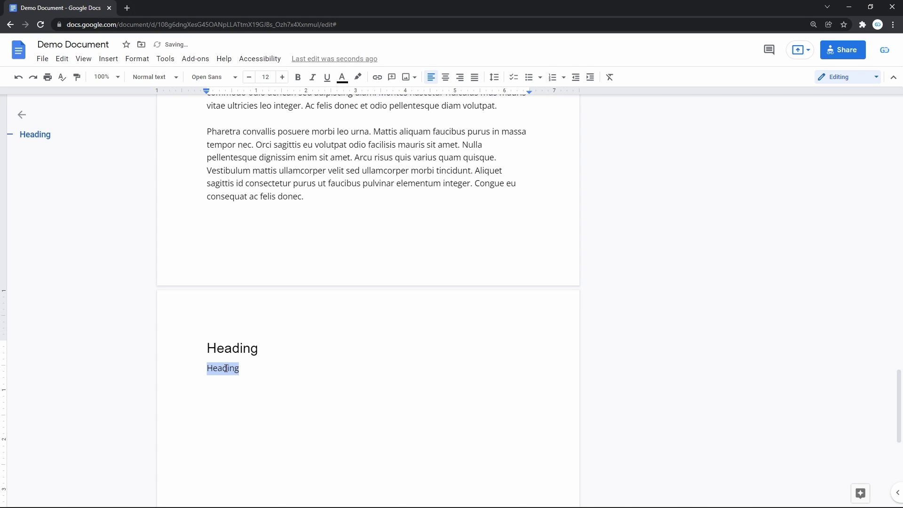
{"action": "left_click", "coordinate": [159, 79]}
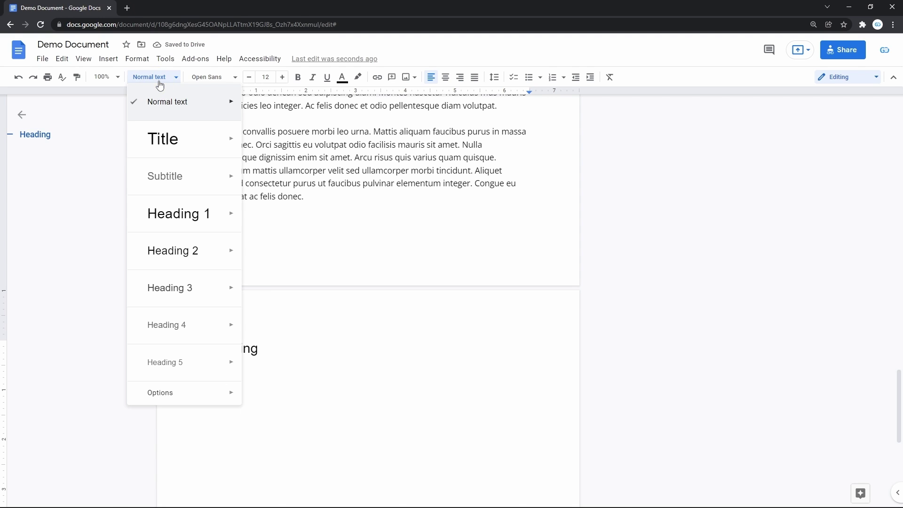
{"action": "left_click", "coordinate": [178, 250]}
{"action": "left_click", "coordinate": [255, 376]}
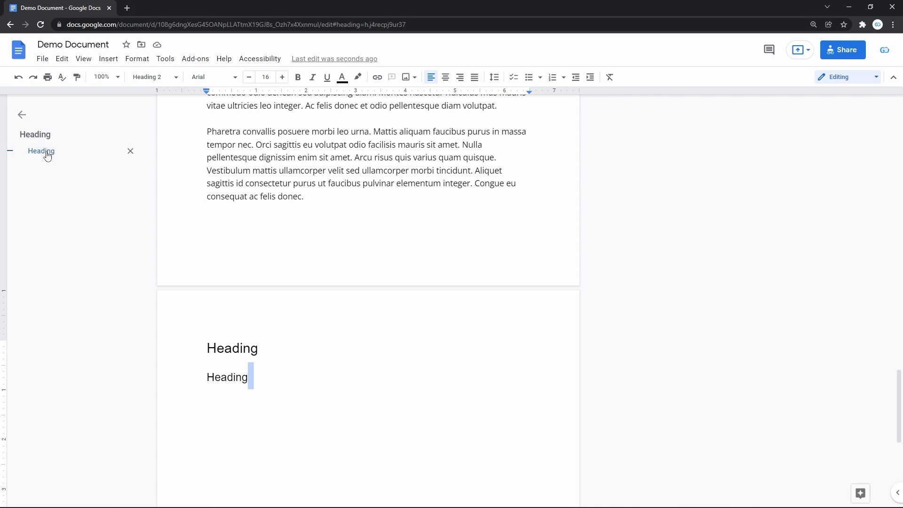
{"action": "left_click", "coordinate": [266, 382]}
{"action": "key", "text": "Return"}
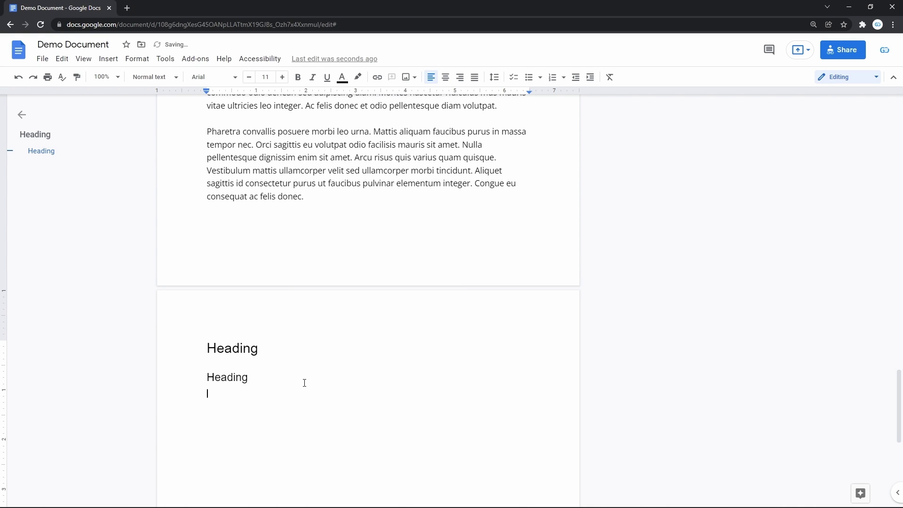
Paste 'Heading' on the third line and style it Heading 3.
{"action": "key", "text": "ctrl+v"}
{"action": "double_click", "coordinate": [228, 394]}
{"action": "key", "text": "ctrl+c"}
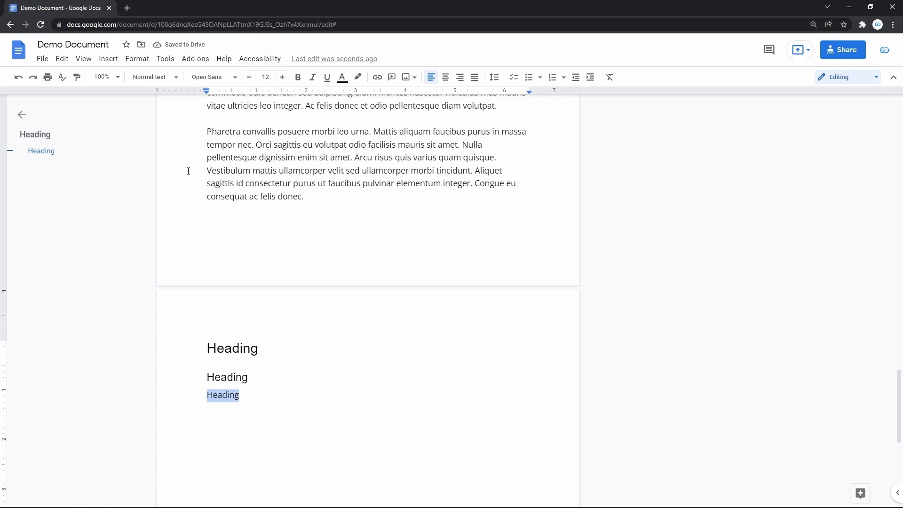
{"action": "left_click", "coordinate": [170, 80]}
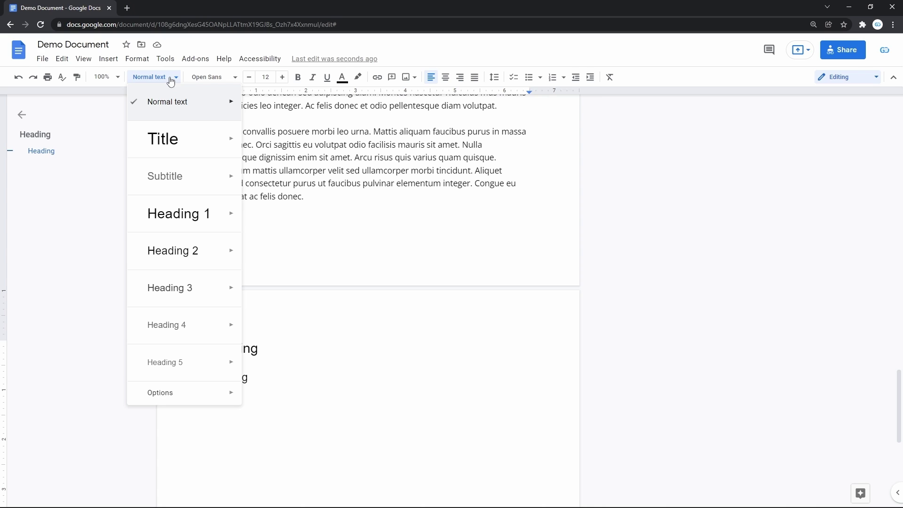
{"action": "left_click", "coordinate": [182, 285]}
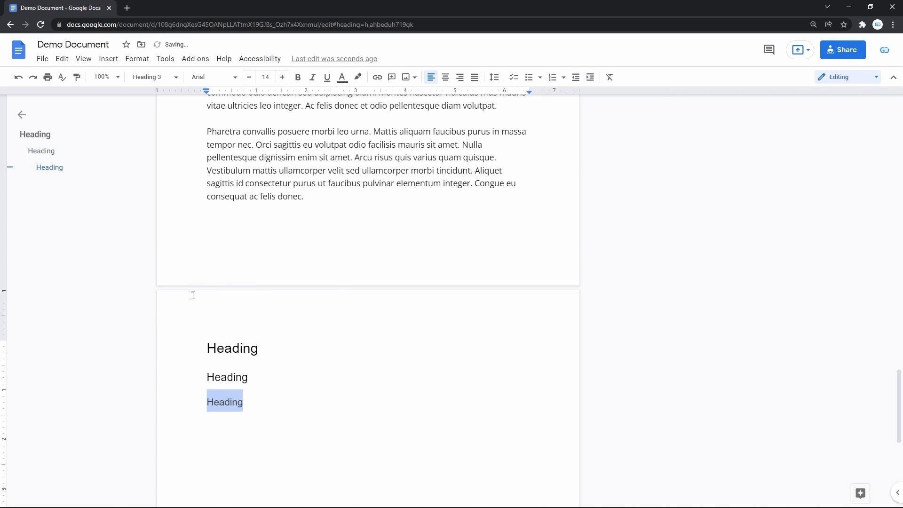
{"action": "left_click", "coordinate": [258, 403]}
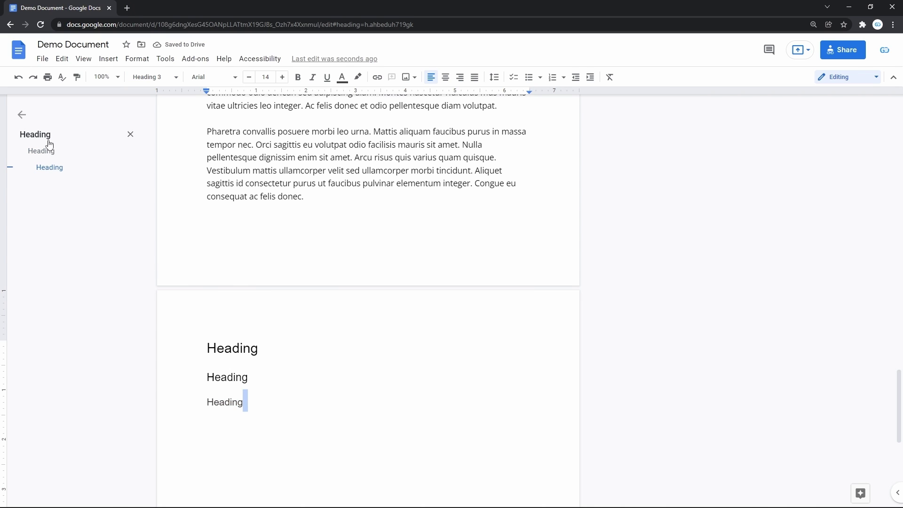
{"action": "left_click", "coordinate": [260, 403]}
Paste 'Heading' on a fourth line and style it Heading 1.
{"action": "key", "text": "Return"}
{"action": "key", "text": "ctrl+v"}
{"action": "double_click", "coordinate": [227, 418]}
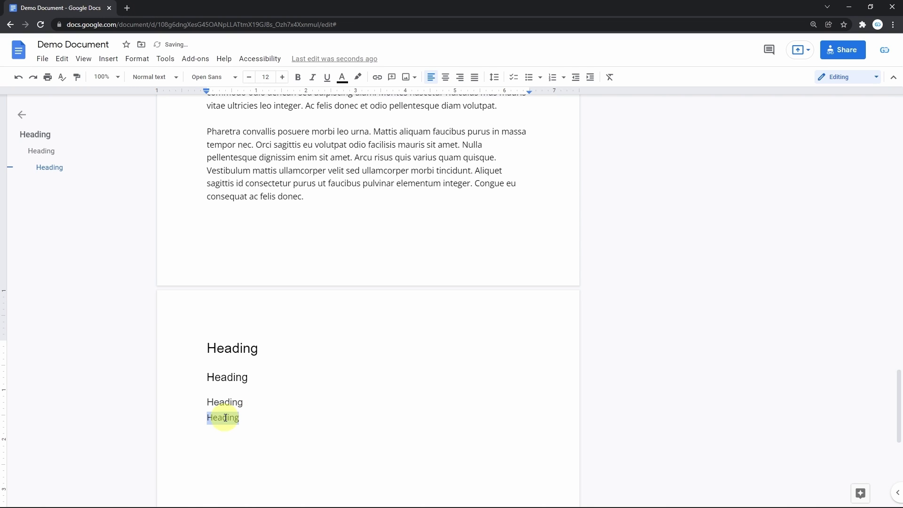
{"action": "left_click", "coordinate": [153, 83]}
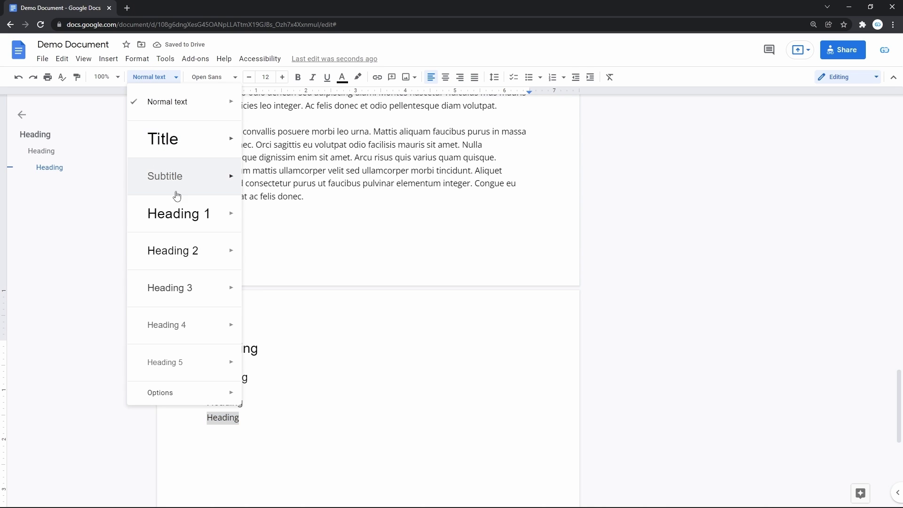
{"action": "left_click", "coordinate": [181, 219]}
{"action": "left_click", "coordinate": [256, 431]}
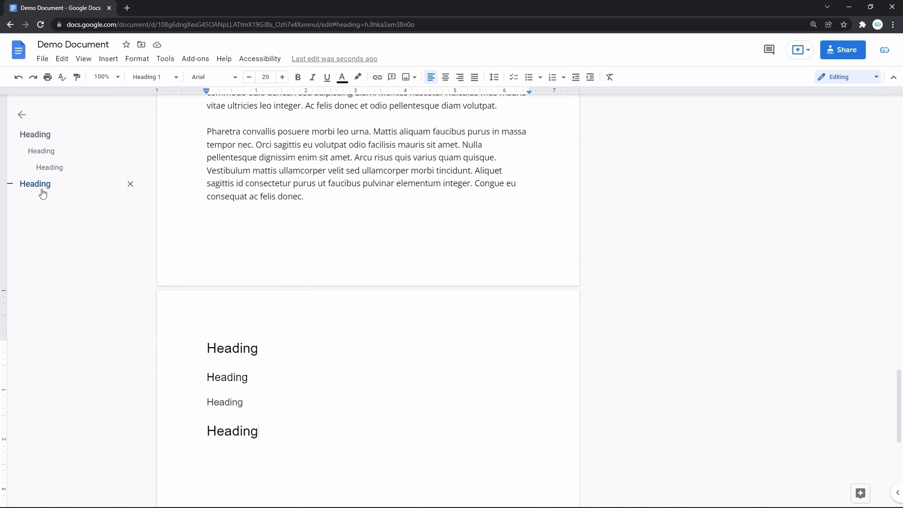
{"action": "scroll", "coordinate": [278, 394], "scroll_direction": "down", "scroll_amount": 2}
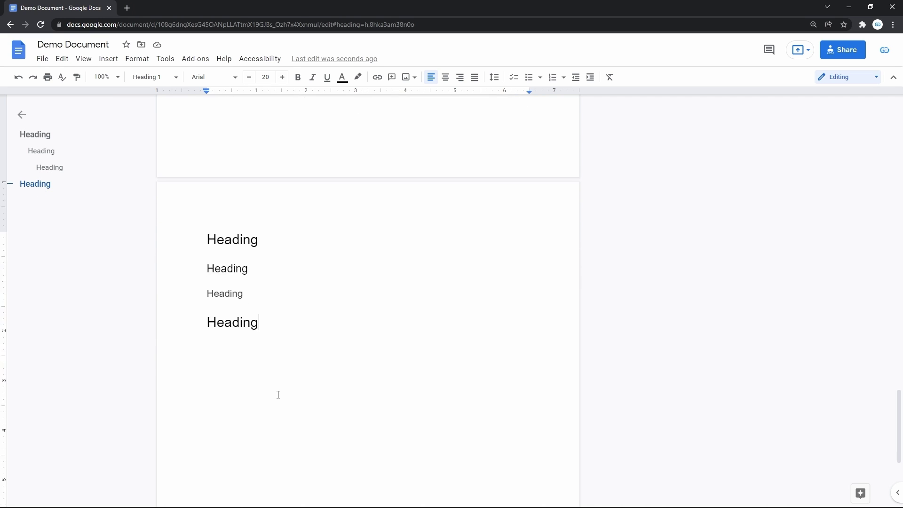
Type 'Heading' on a new fifth line and style it Heading 2.
{"action": "key", "text": "Return"}
{"action": "type", "text": "Heading"}
{"action": "double_click", "coordinate": [228, 343]}
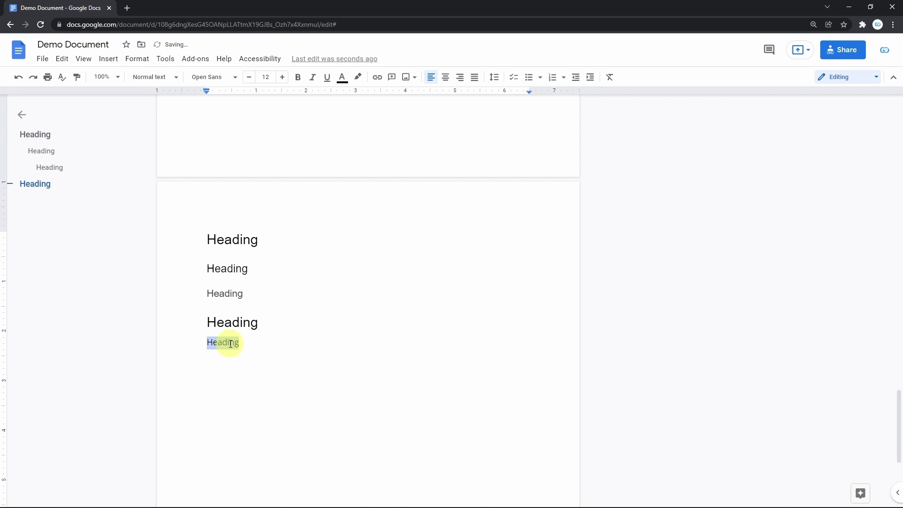
{"action": "left_click", "coordinate": [175, 77]}
{"action": "mouse_move", "coordinate": [192, 223]}
{"action": "left_click", "coordinate": [191, 251]}
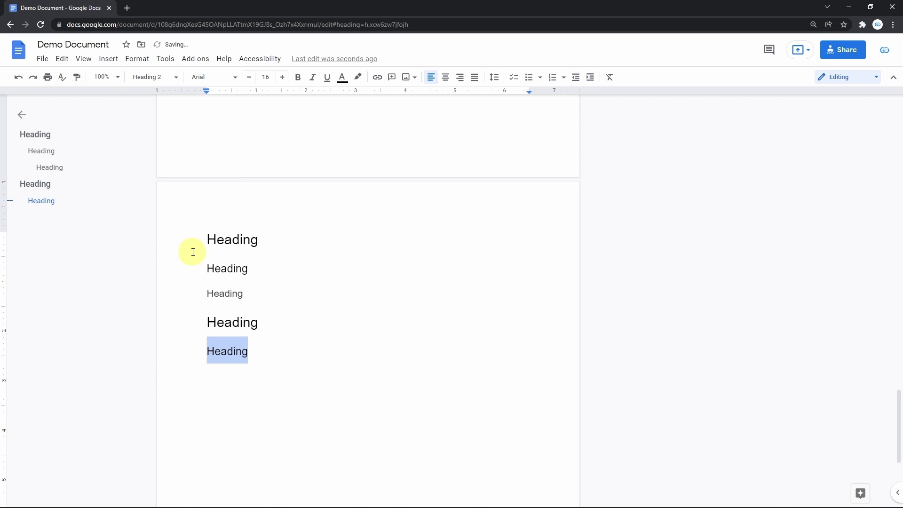
Jump to the second top-level Heading 1 from the document outline.
{"action": "left_click", "coordinate": [261, 376]}
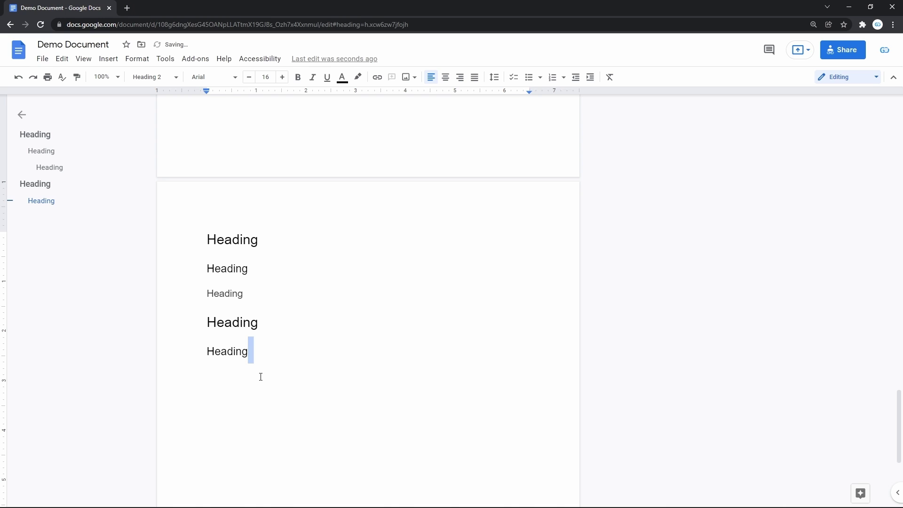
{"action": "scroll", "coordinate": [260, 376], "scroll_direction": "up", "scroll_amount": 20}
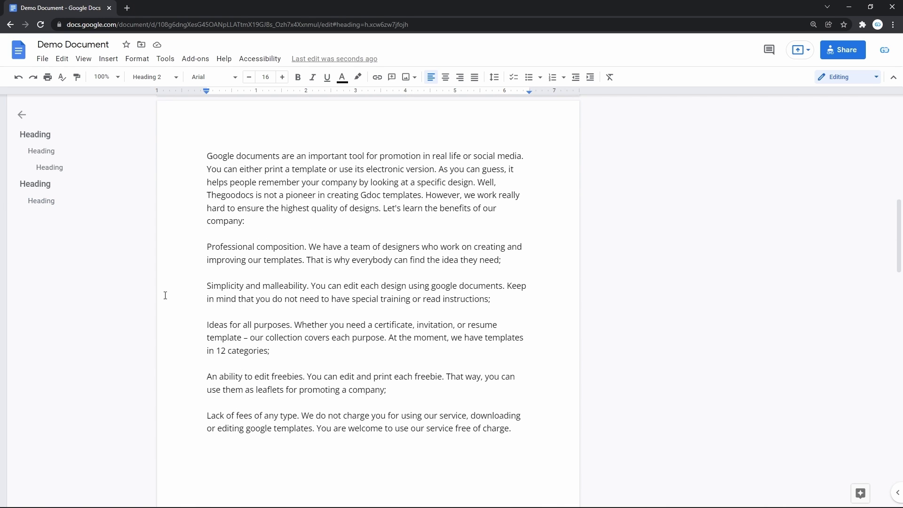
{"action": "left_click", "coordinate": [37, 185]}
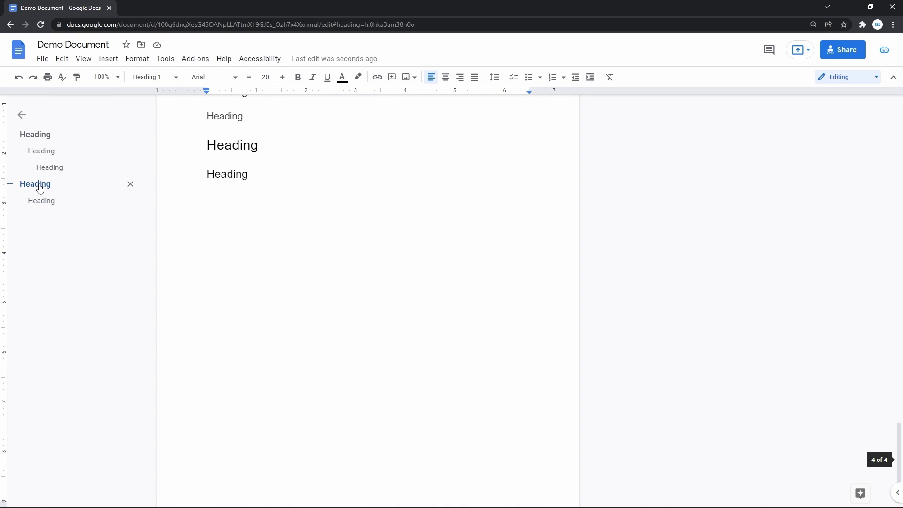